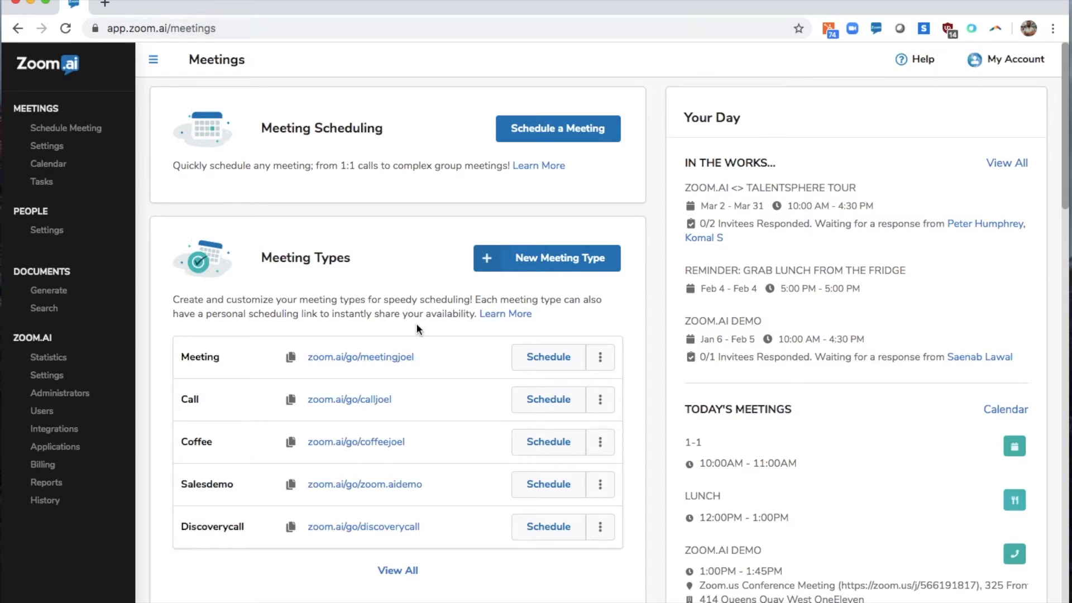
# Step: Start a new meeting type named ITdeveloperscreening and set its personalized scheduling link code to ITdeveloperscreening
pyautogui.click(489, 260)
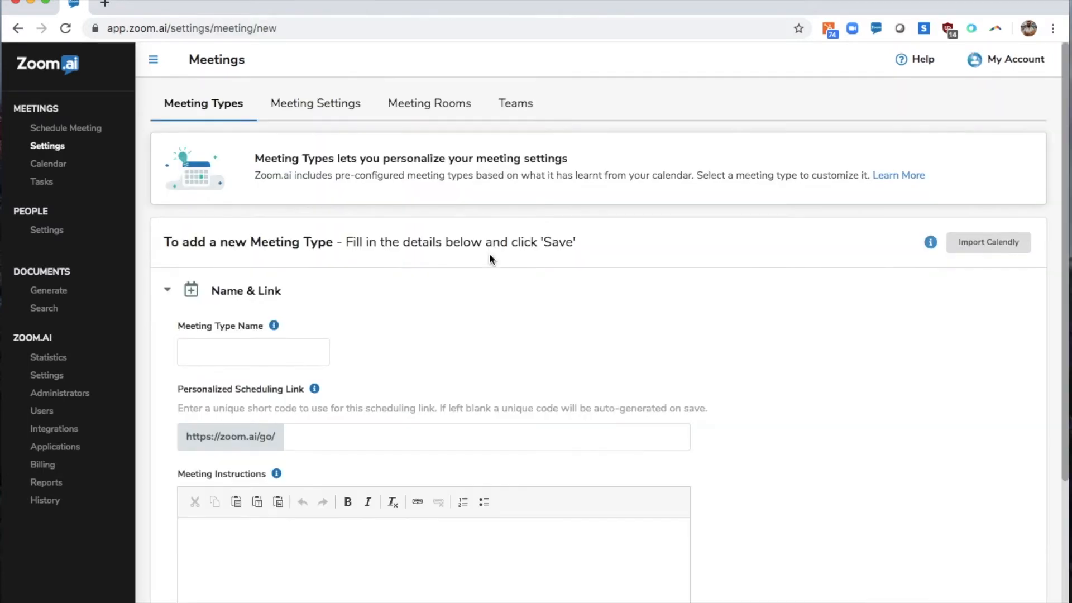
pyautogui.click(226, 305)
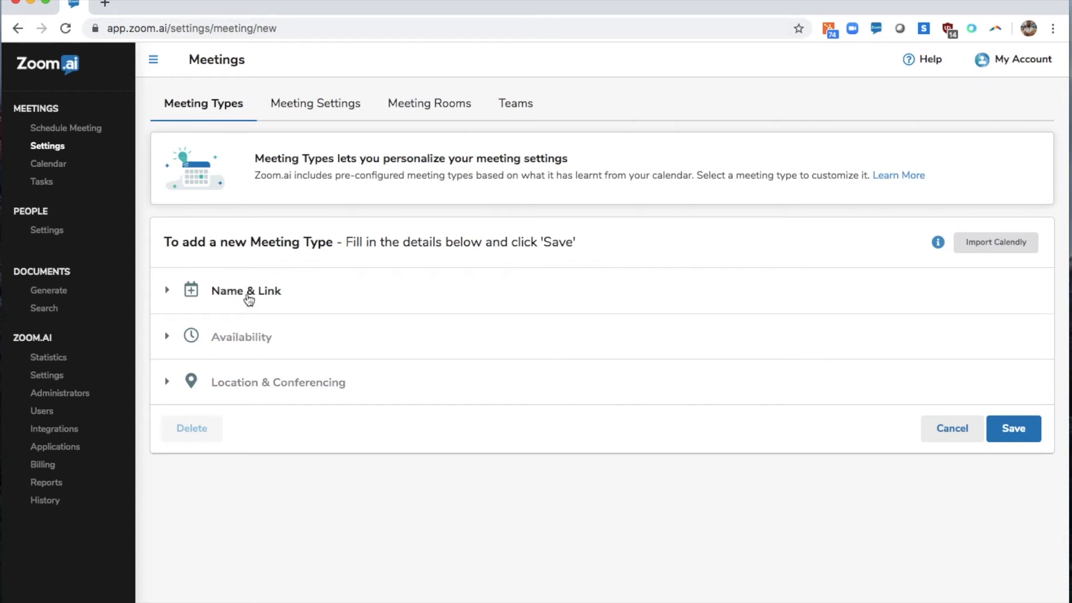
pyautogui.click(249, 301)
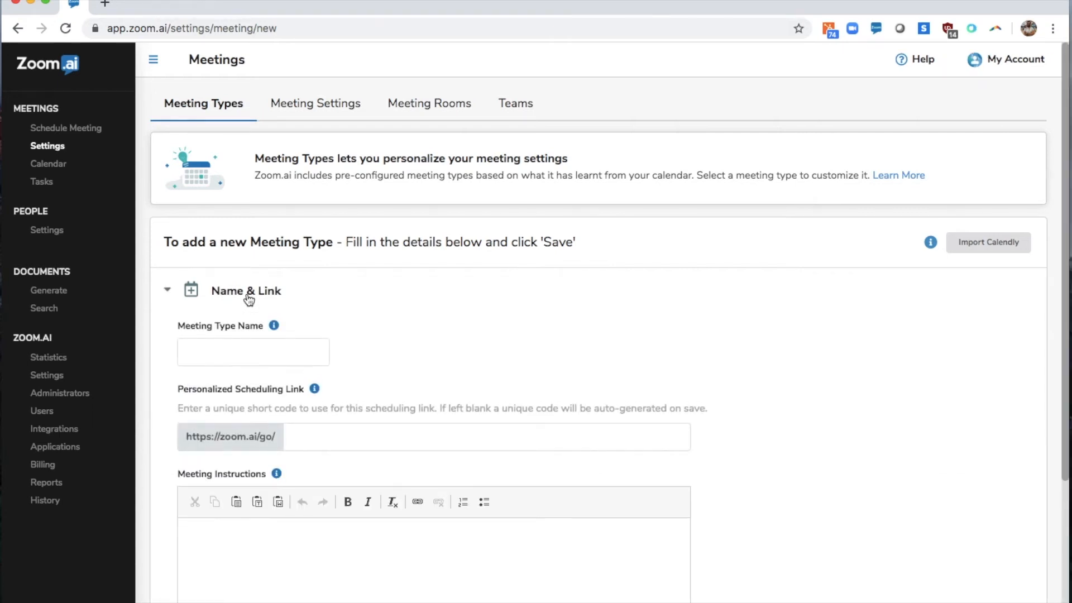
pyautogui.scroll(-1, 299, 370)
pyautogui.click(278, 327)
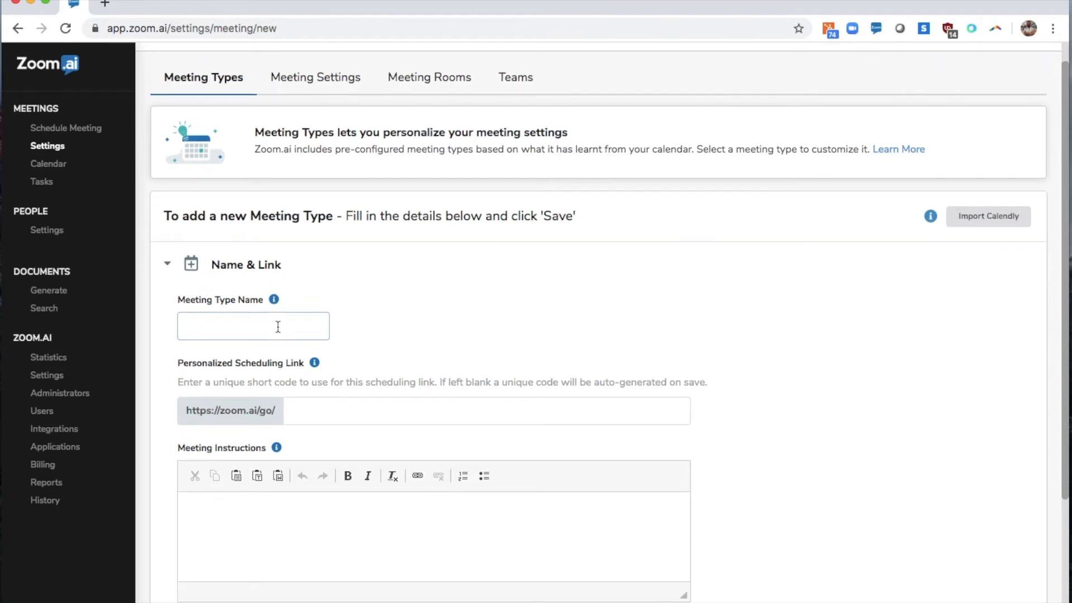
pyautogui.write('ITd')
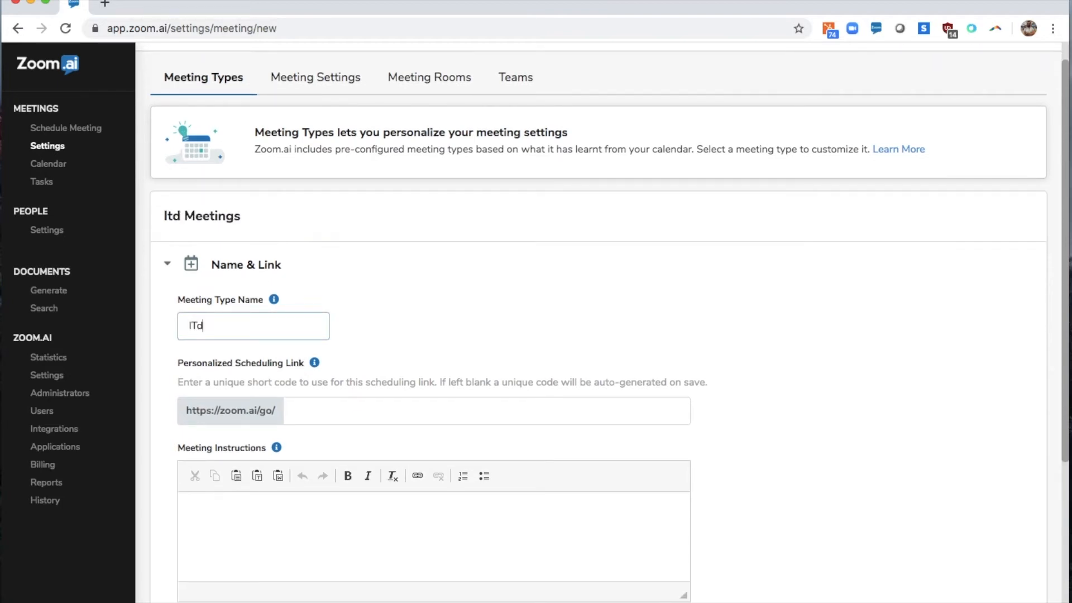
pyautogui.write('evelop')
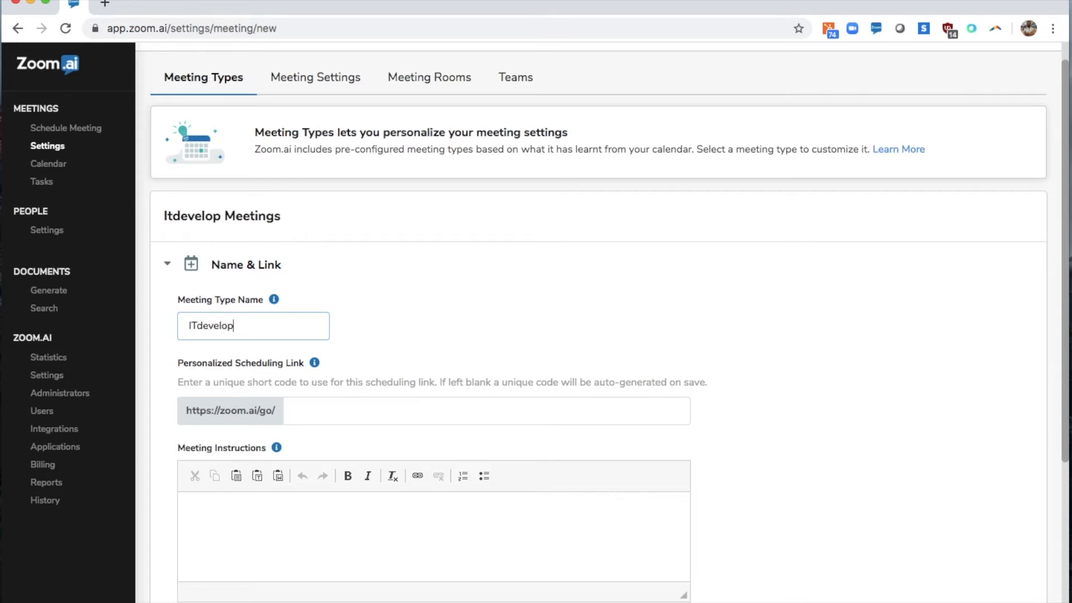
pyautogui.write('ersc')
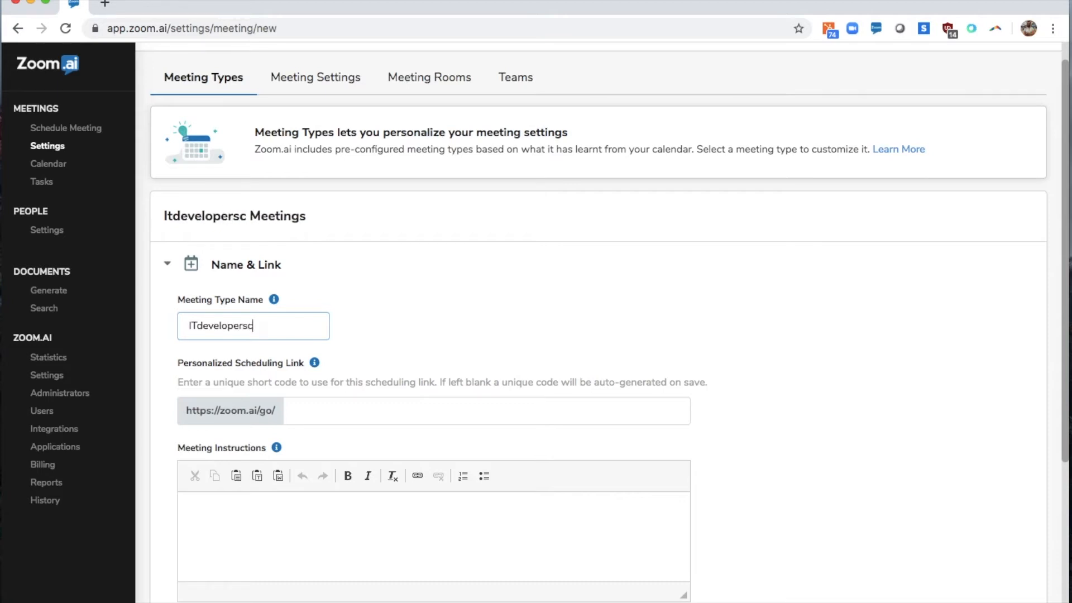
pyautogui.write('reening')
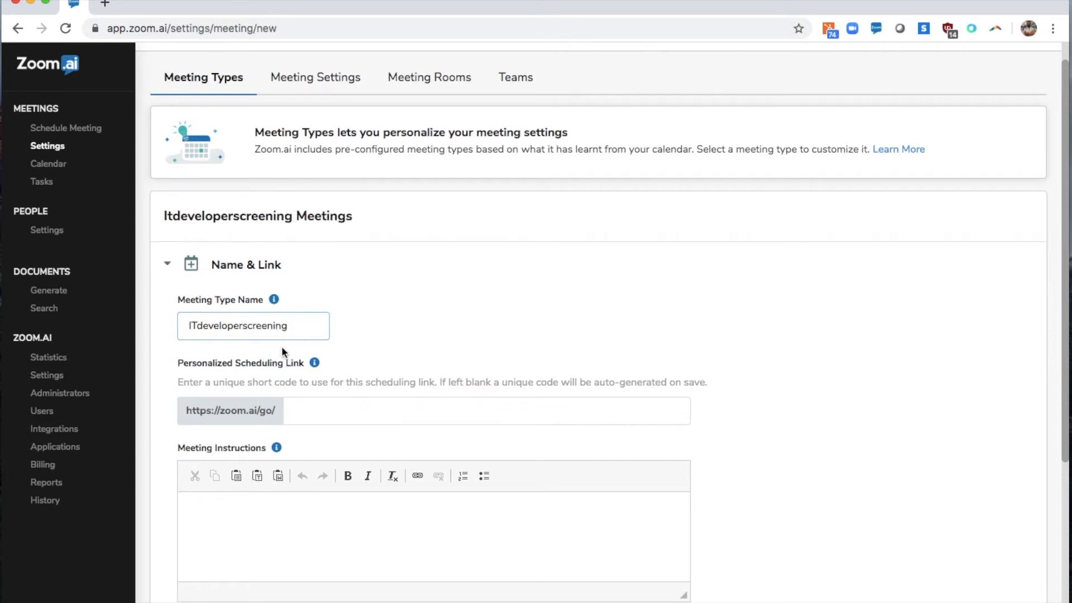
pyautogui.click(371, 414)
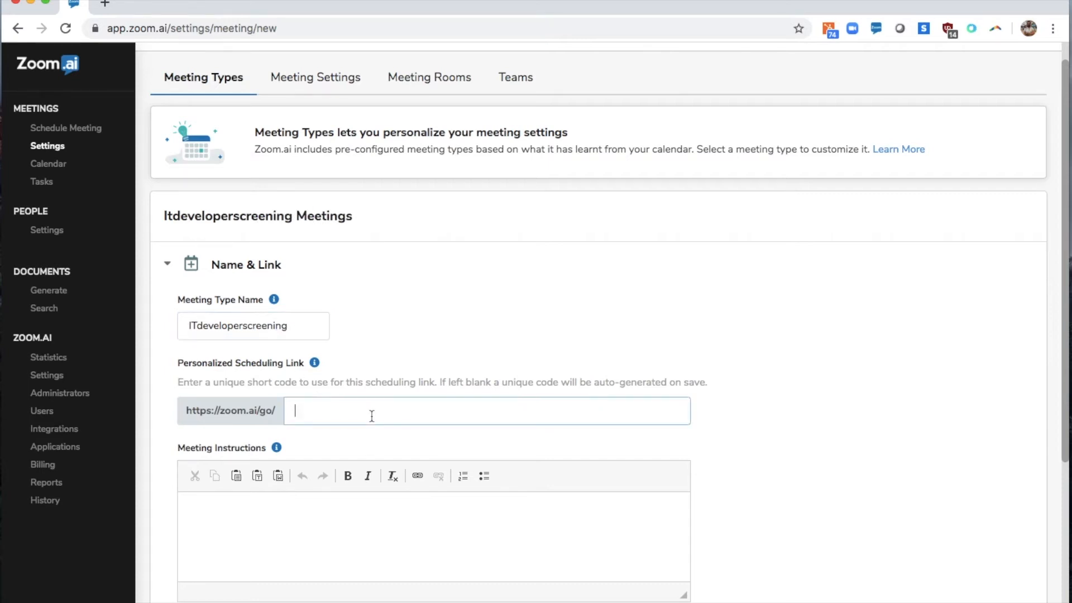
pyautogui.write('ITdeveloperscreening')
# Step: Write meeting instructions thanking candidates for their interest in the IT Developer role, requesting position description review and a resume, ending "Thanks again & meet soon!"
pyautogui.click(409, 526)
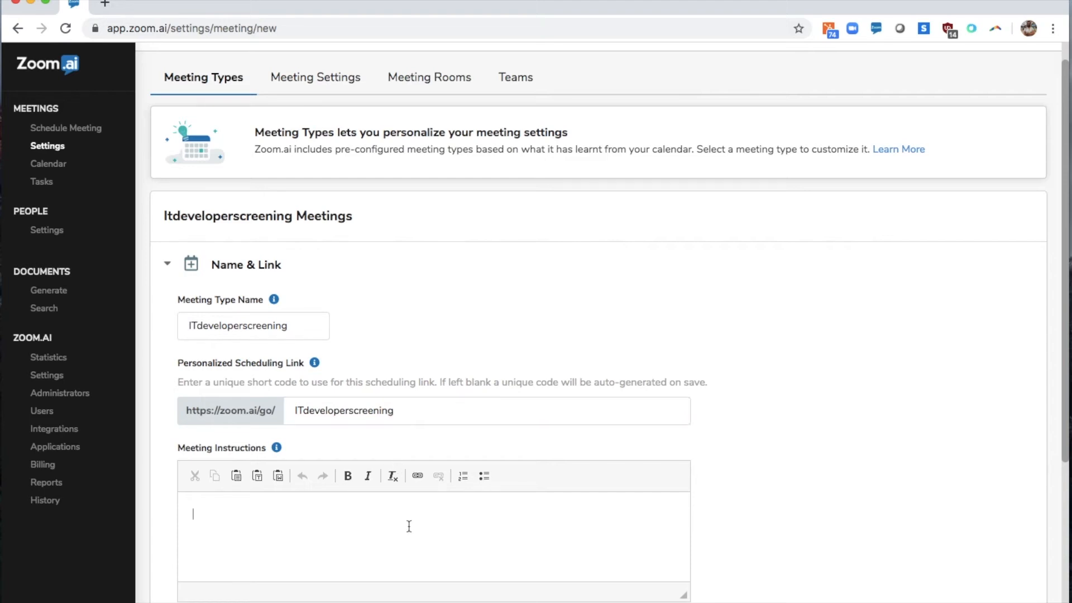
pyautogui.write('Hi there! This is Joel')
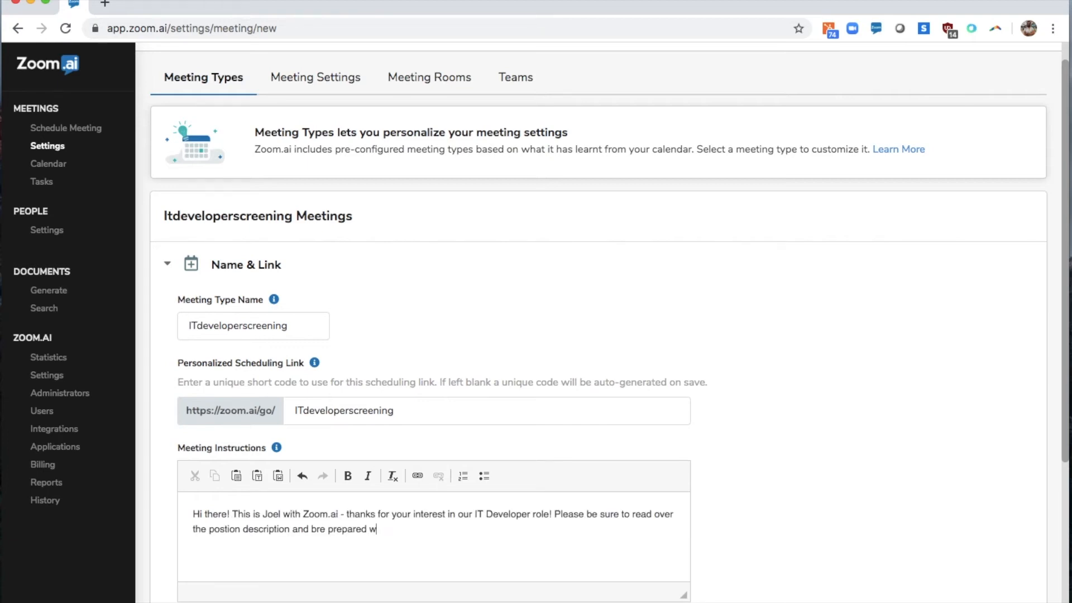
pyautogui.write('with your resume.')
pyautogui.press('Return')
pyautogui.write('Thanks again & meet soon!')
# Step: Turn the words "postion description" in the meeting instructions into a hyperlink using the copied URL
pyautogui.moveTo(210, 529); pyautogui.dragTo(290, 529)
pyautogui.click(418, 475)
pyautogui.hotkey('ctrl', 'v')
pyautogui.click(678, 462)
# Step: In the Availability settings, keep the duration at 30 mins and set the availability window to 10:00 am to 1:00 pm
pyautogui.scroll(-5, 526, 538)
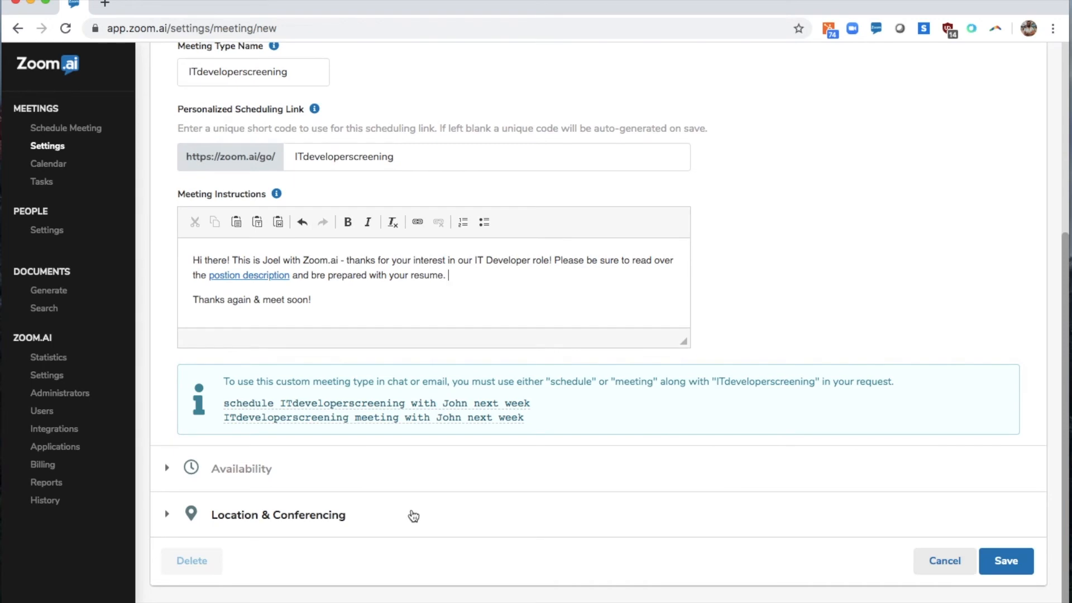
pyautogui.click(253, 471)
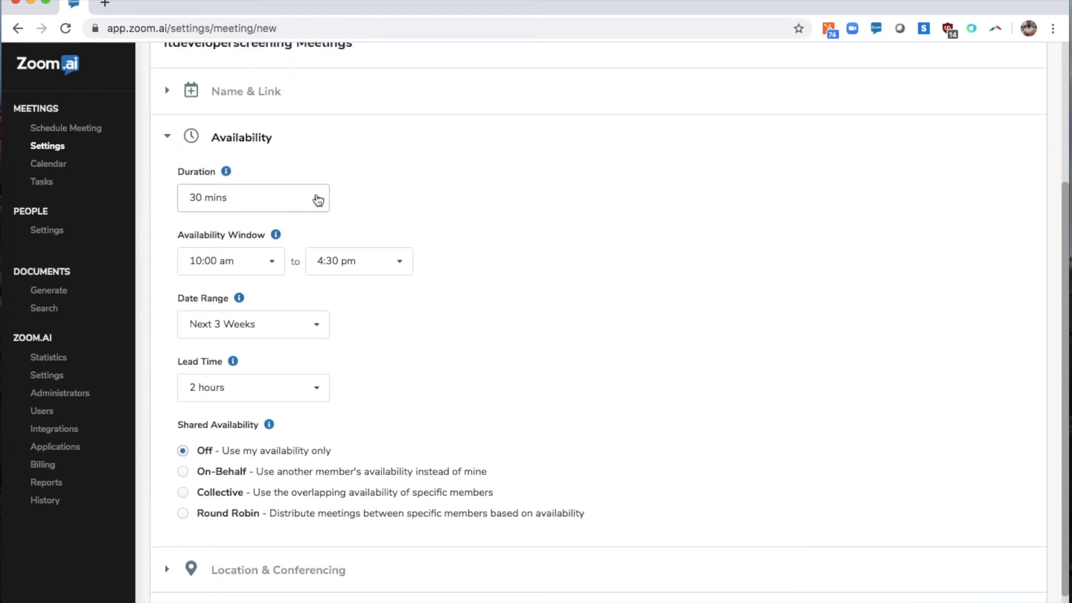
pyautogui.click(319, 199)
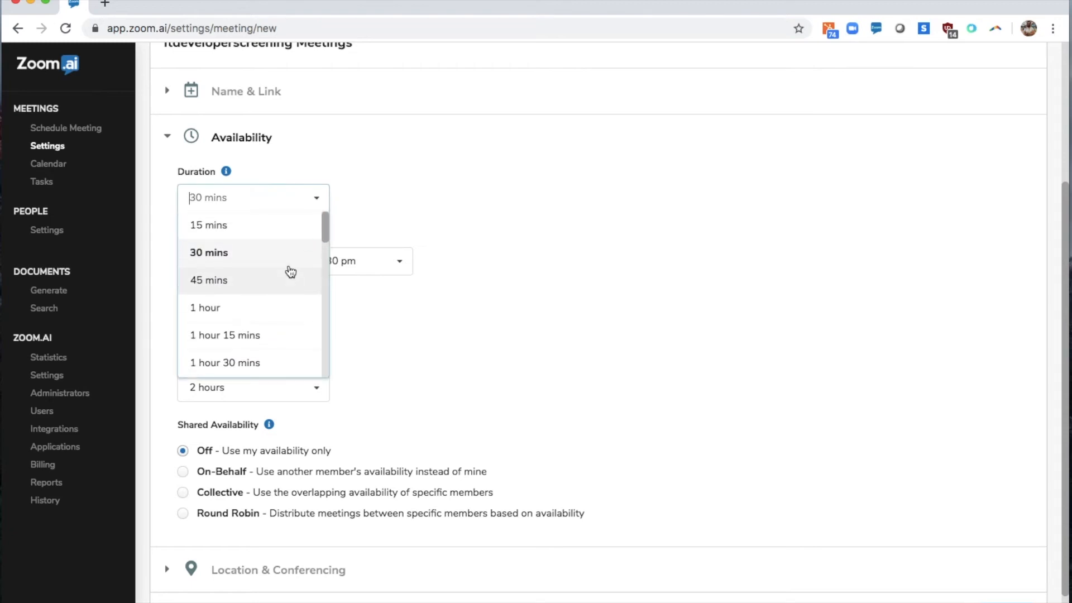
pyautogui.scroll(1, 275, 246)
pyautogui.click(275, 246)
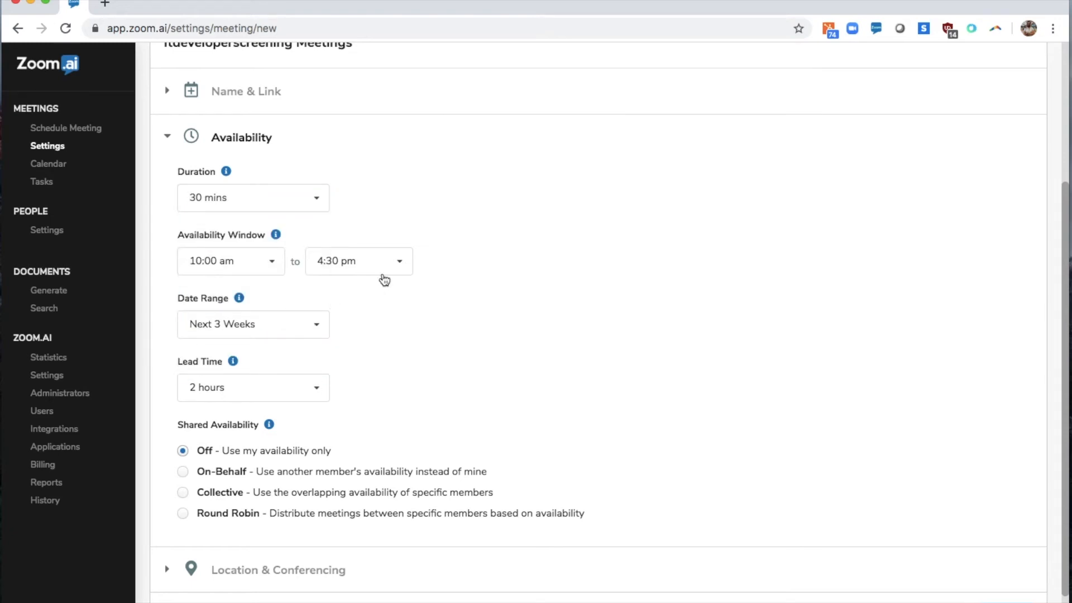
pyautogui.click(268, 266)
pyautogui.scroll(1, 258, 306)
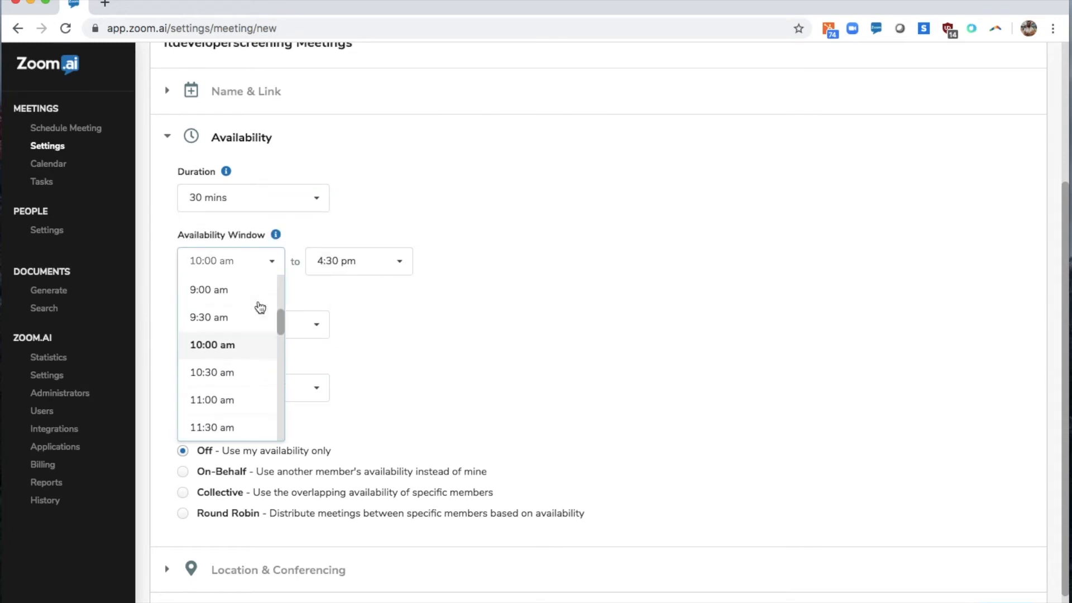
pyautogui.click(379, 263)
pyautogui.scroll(6, 371, 385)
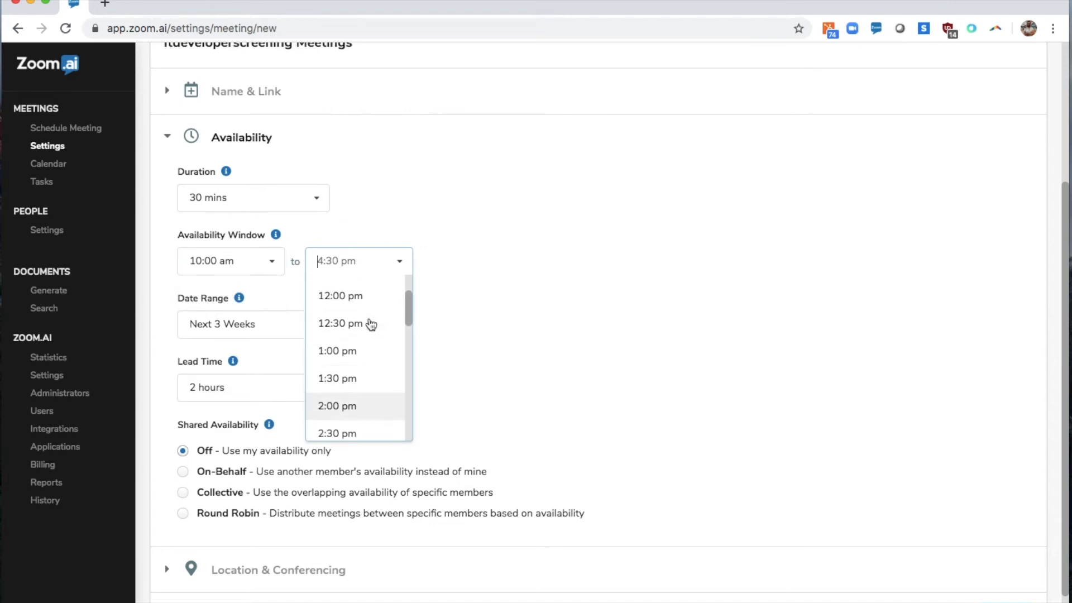
pyautogui.click(363, 339)
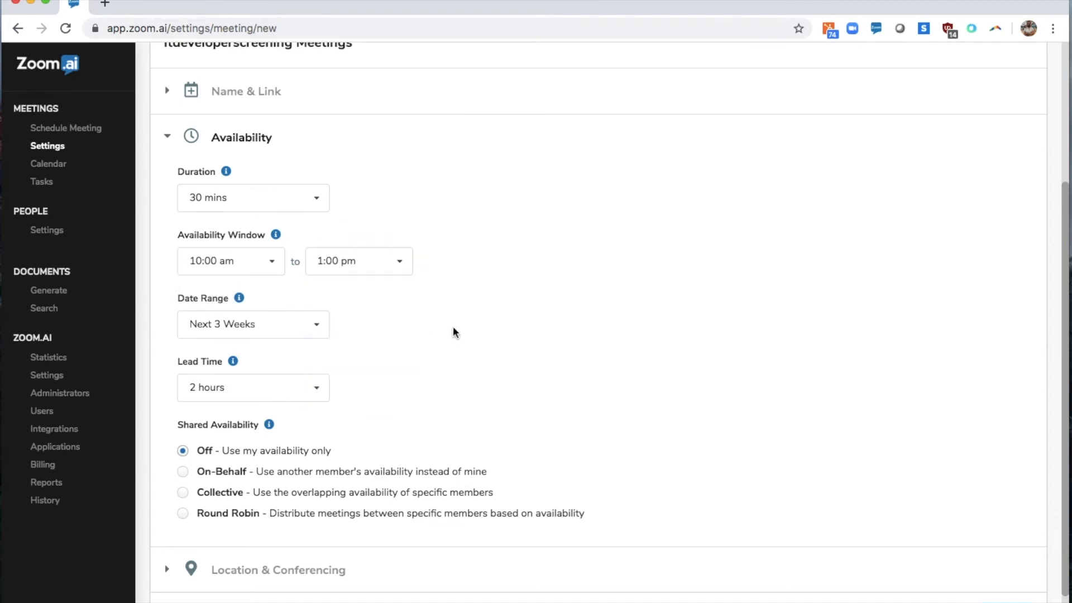
# Step: Set the meeting type's date range to This Month and its lead time to 4 hours
pyautogui.scroll(-2, 463, 334)
pyautogui.click(308, 271)
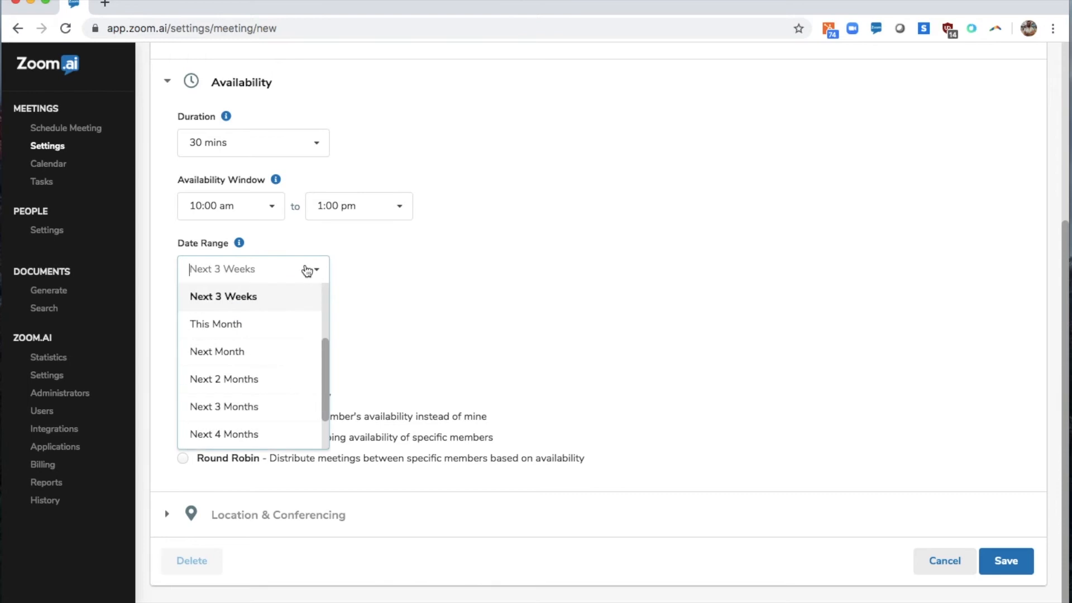
pyautogui.click(266, 328)
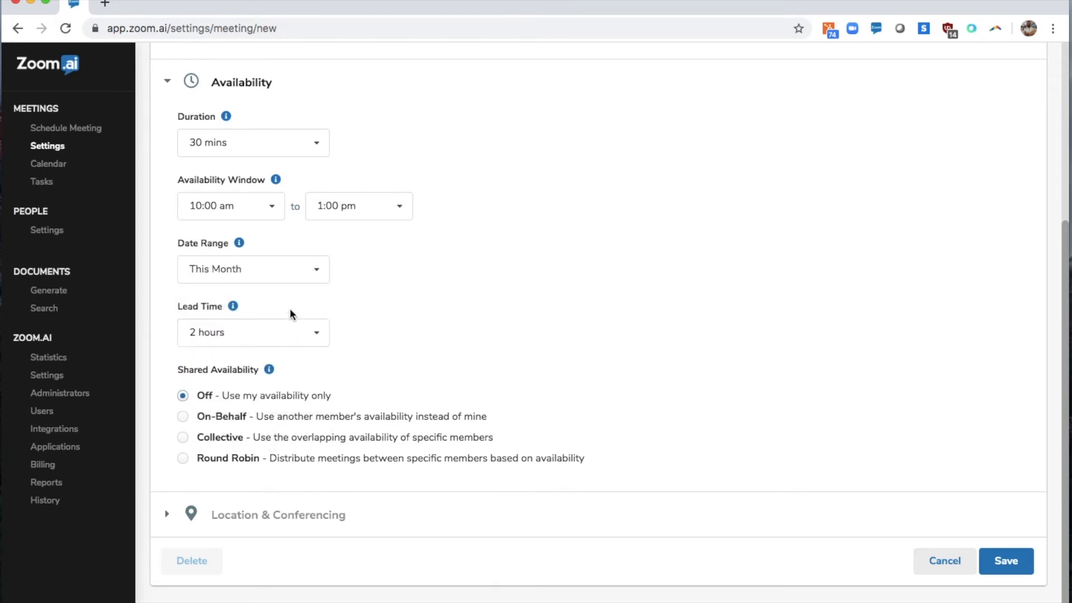
pyautogui.moveTo(234, 307)
pyautogui.click(318, 335)
pyautogui.click(302, 415)
# Step: Set shared availability to Collective with pre-selected members and add a colleague alongside the account owner
pyautogui.click(237, 439)
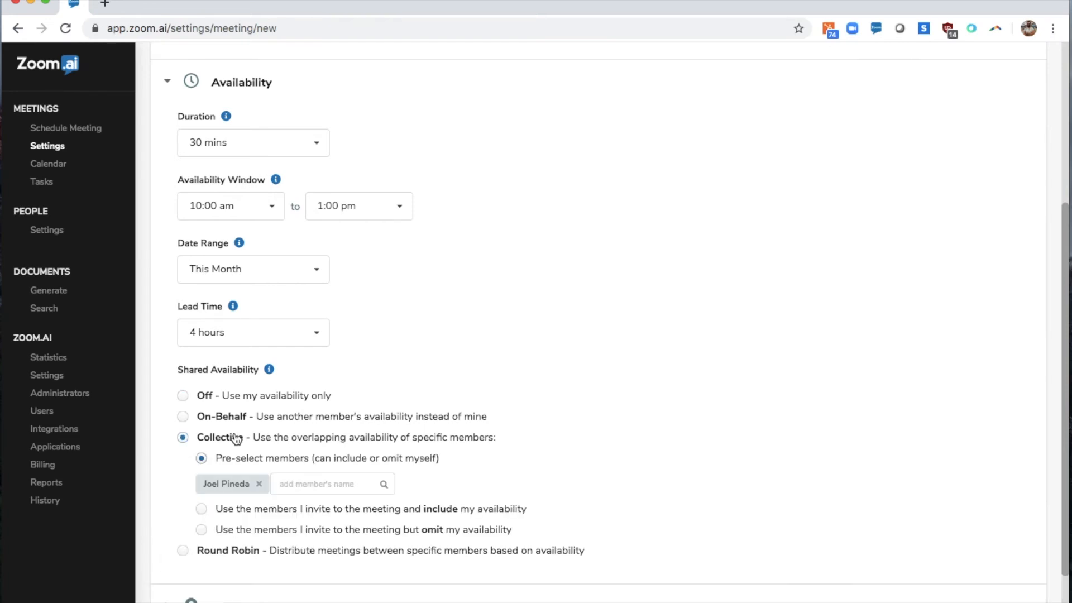
pyautogui.click(314, 485)
pyautogui.write('alex')
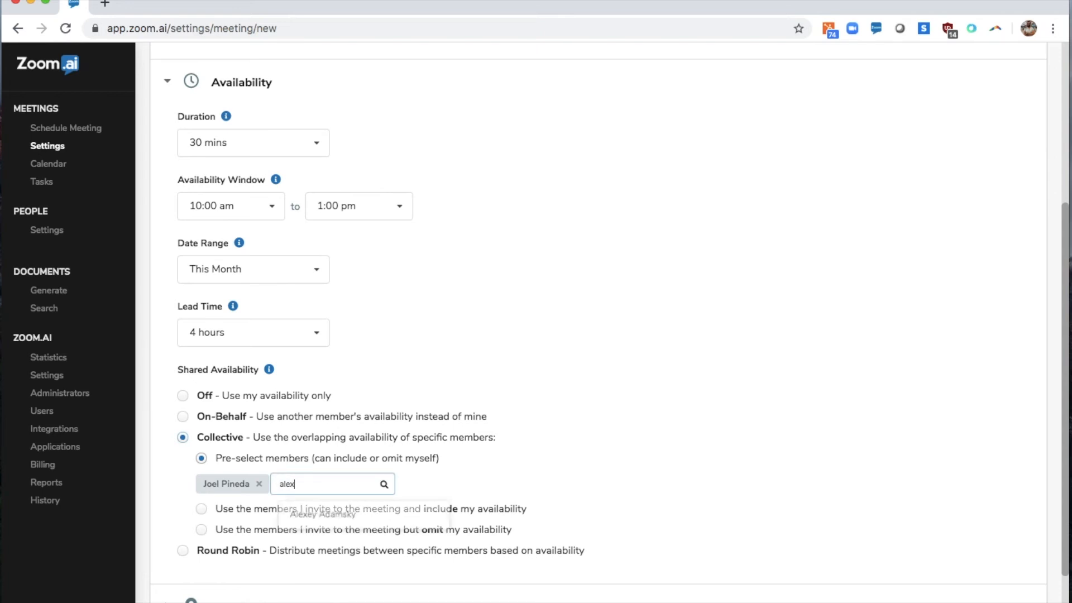
pyautogui.click(335, 517)
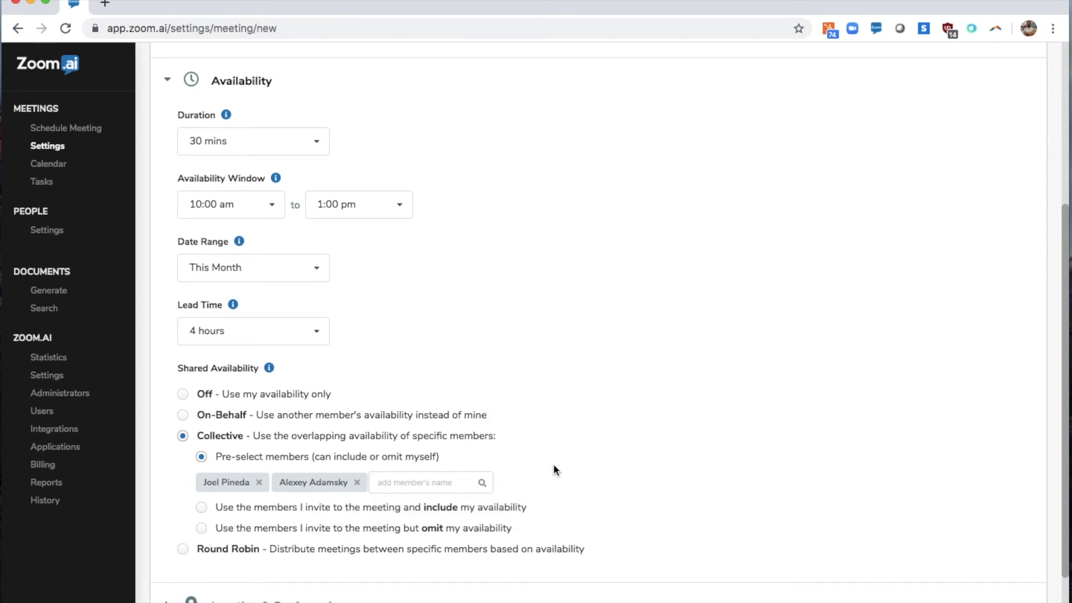
# Step: Set dynamic video conferencing to Zoom.us - Zoom.US, enter "Zoom.us Conference" as the location, and save the meeting type
pyautogui.scroll(-2, 553, 466)
pyautogui.scroll(-1, 554, 466)
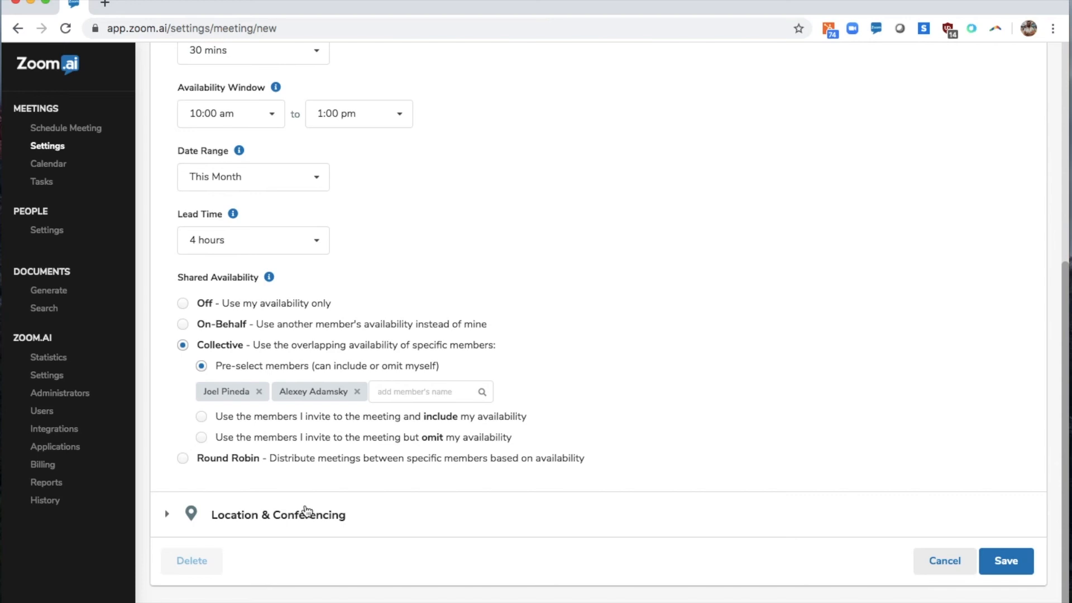
pyautogui.click(306, 511)
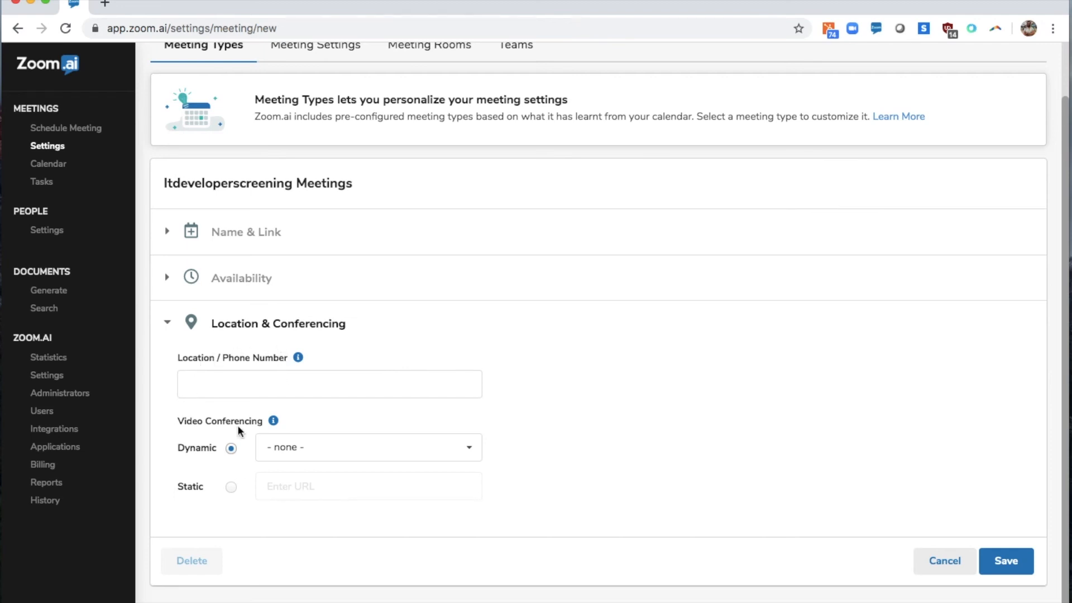
pyautogui.click(355, 447)
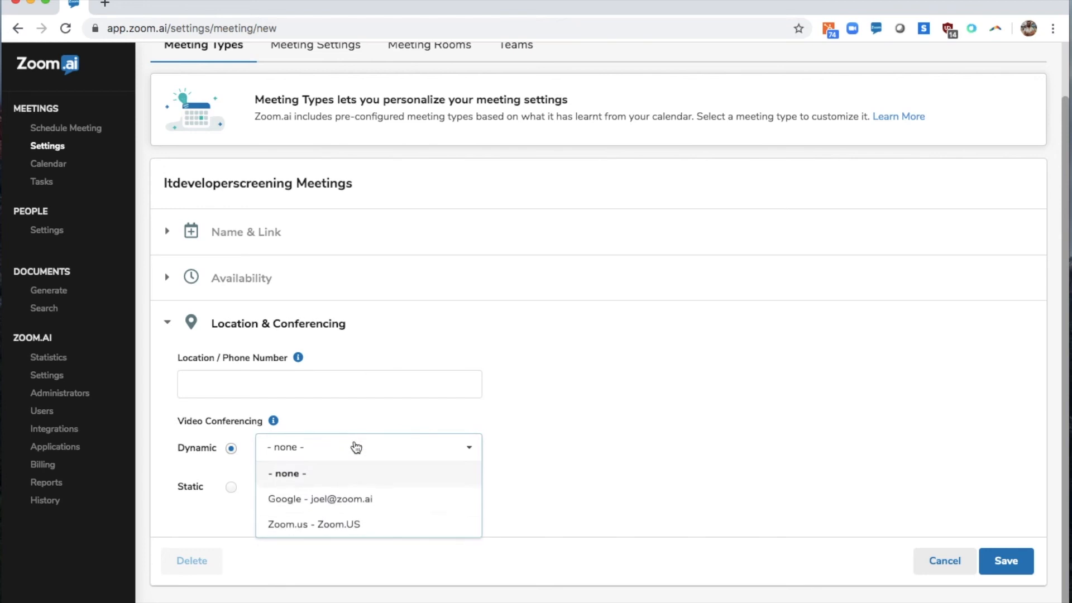
pyautogui.click(361, 530)
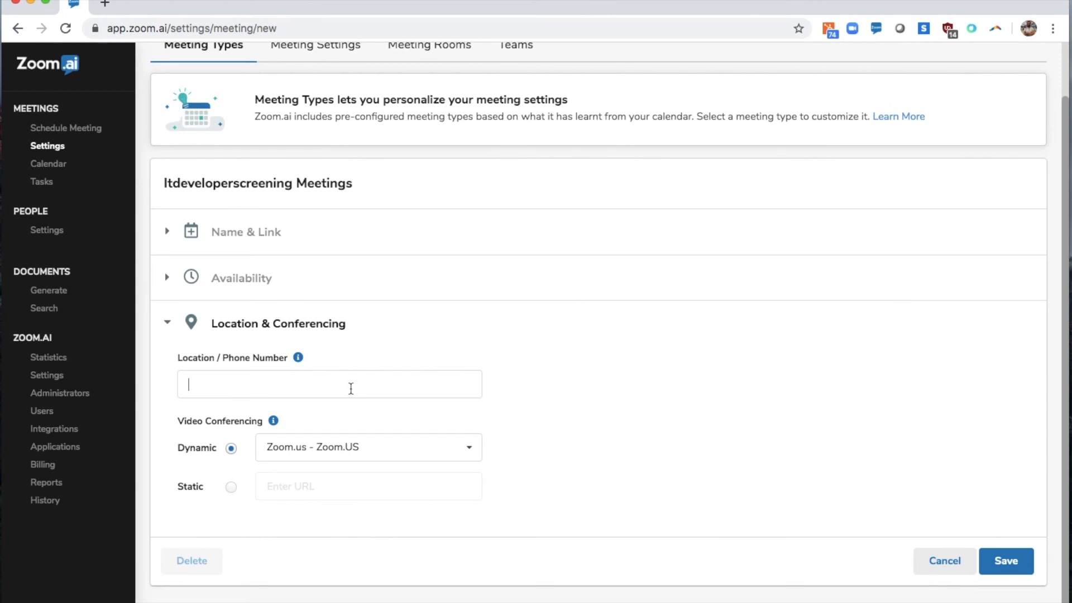
pyautogui.write('Zoom.us Conference')
pyautogui.click(1007, 558)
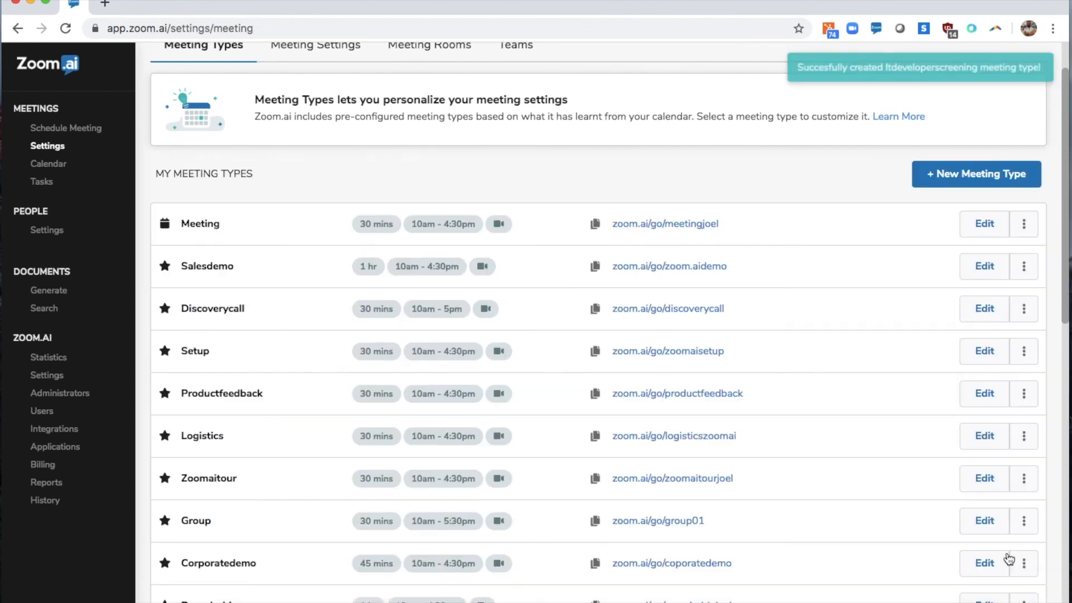
# Step: Find the Itdeveloperscreening entry among the meeting types and copy its scheduling link
pyautogui.scroll(-10, 192, 368)
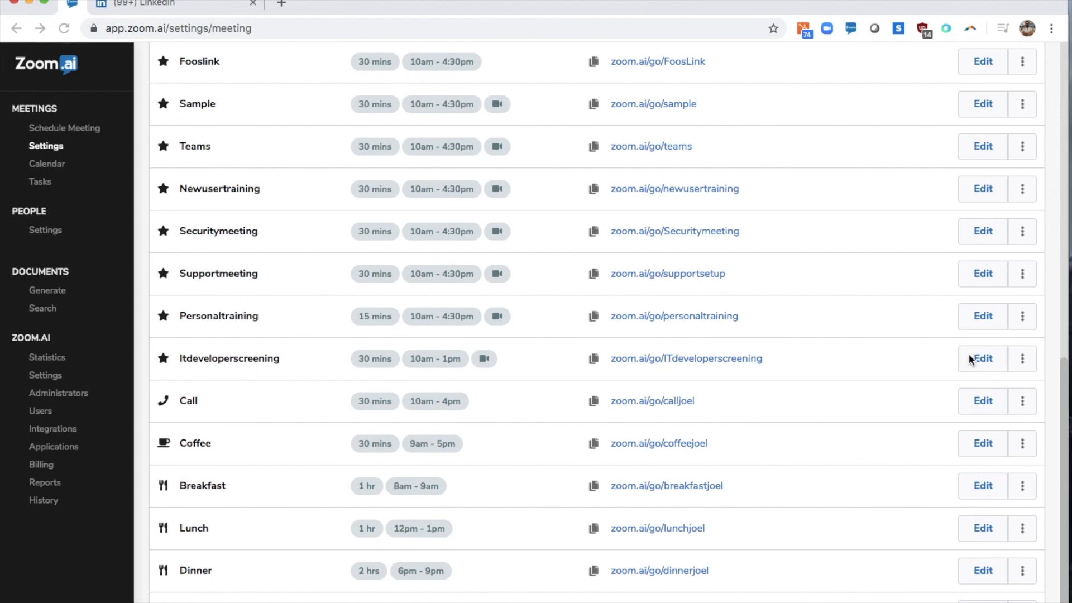
pyautogui.scroll(-1, 218, 383)
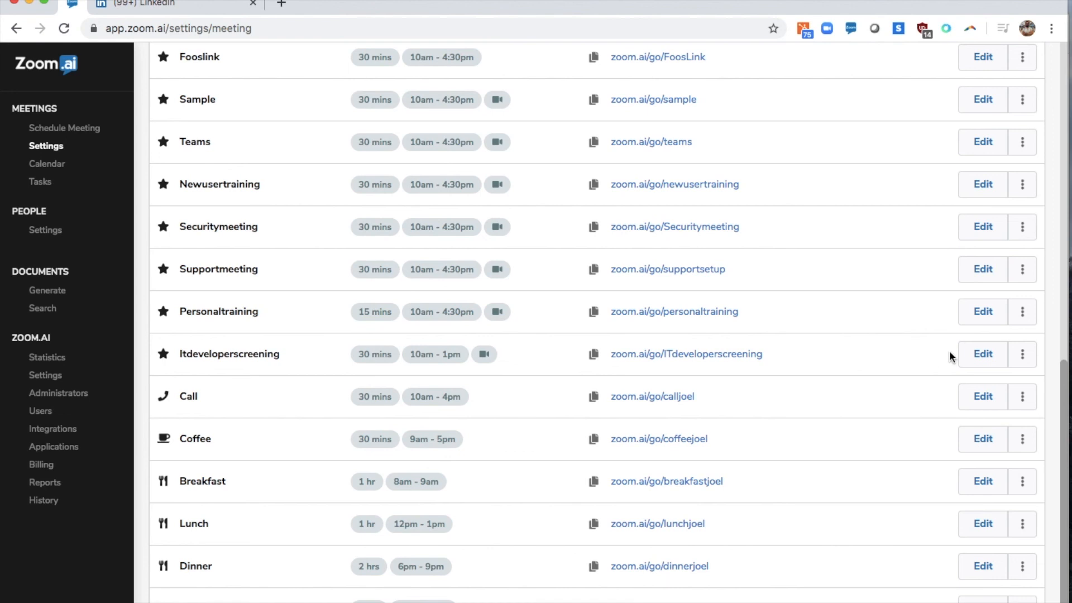
pyautogui.click(1024, 355)
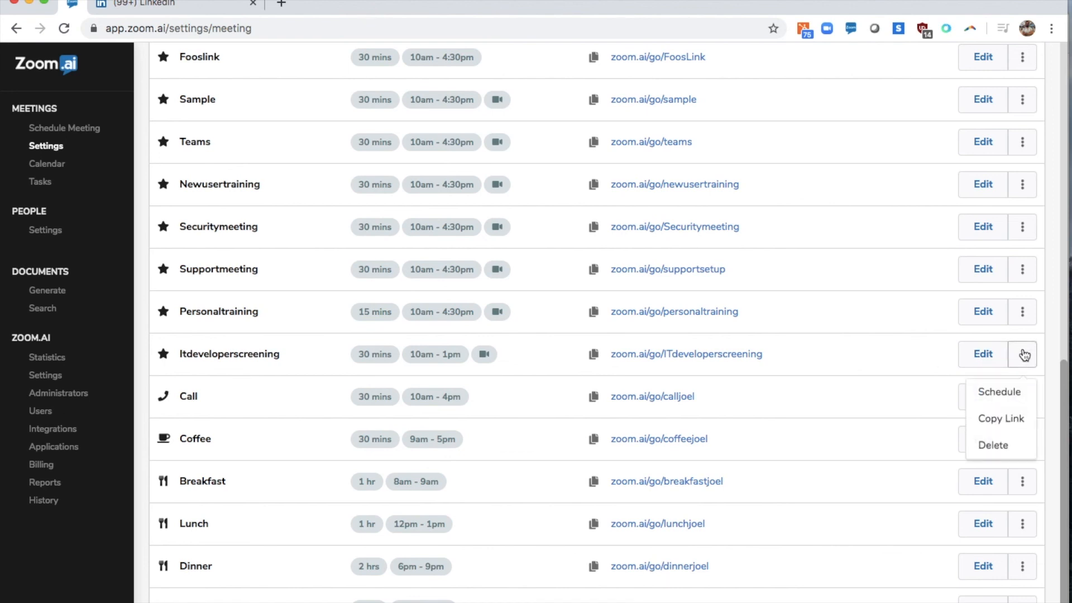
pyautogui.click(992, 422)
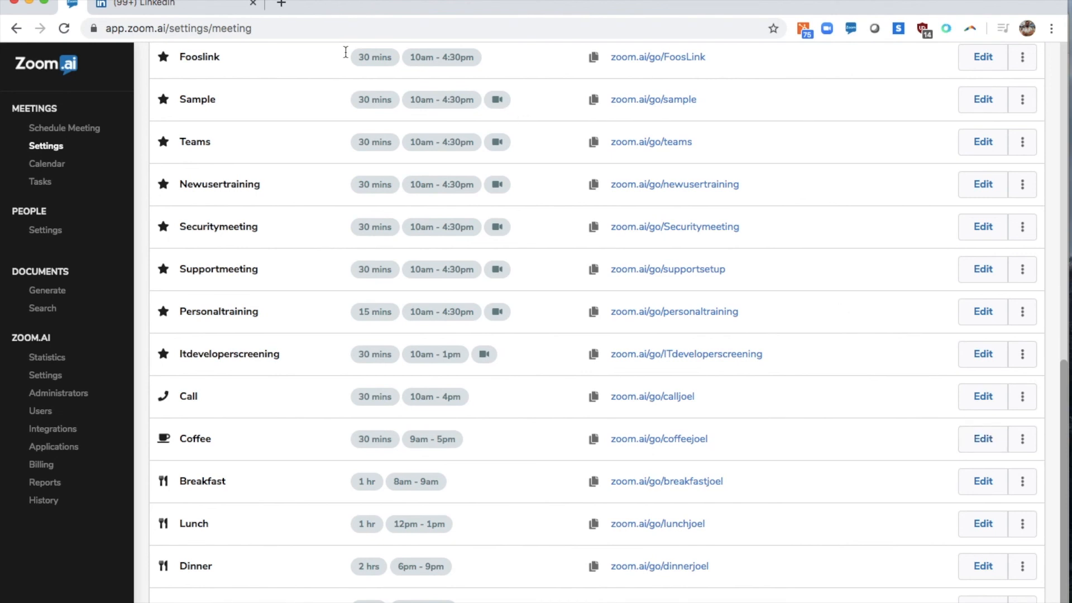
# Step: Switch to the LinkedIn message draft and paste the scheduling link after the 30min chat sentence, followed by a blank line before the closing thanks
pyautogui.click(186, 6)
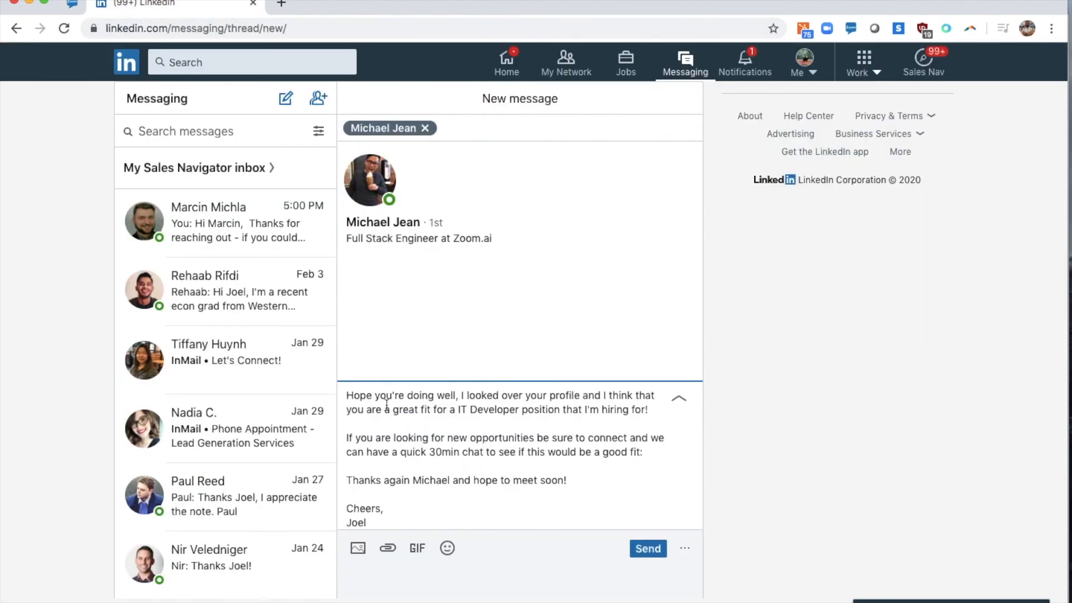
pyautogui.scroll(1, 474, 446)
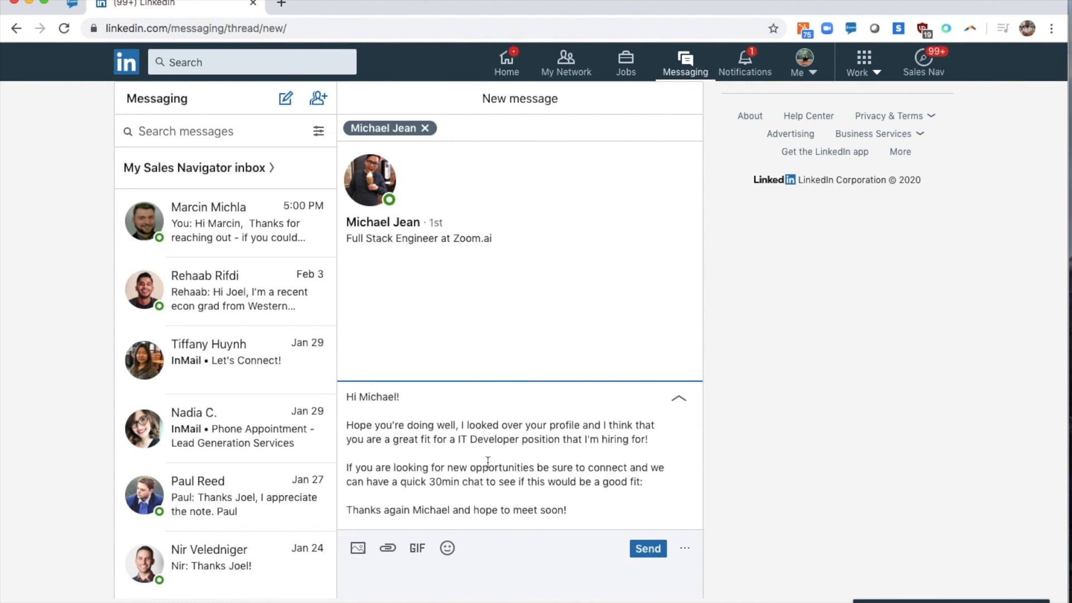
pyautogui.scroll(-1, 487, 461)
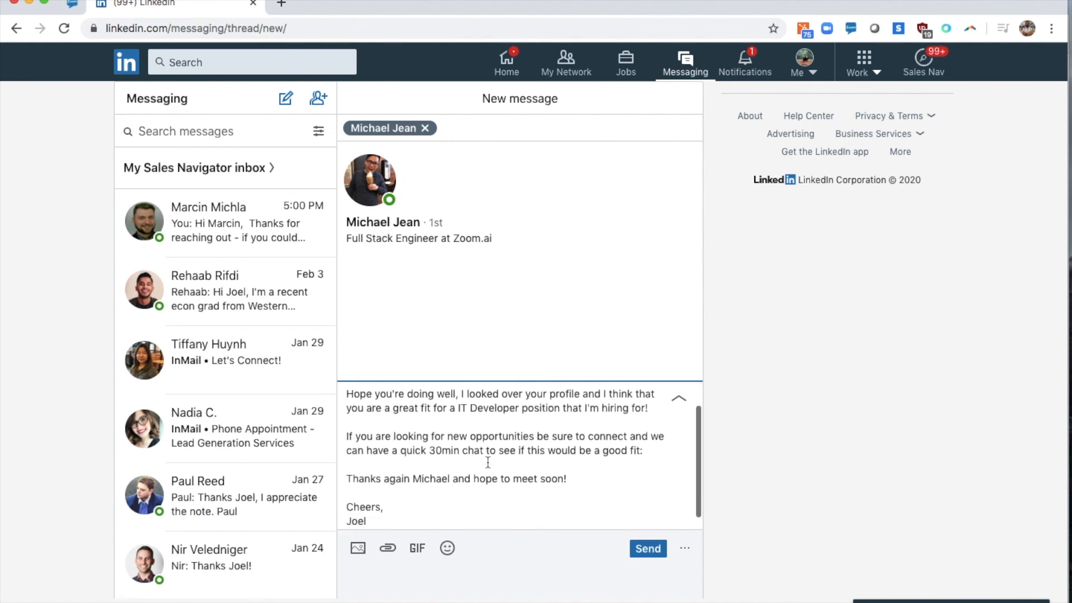
pyautogui.rightClick(652, 448)
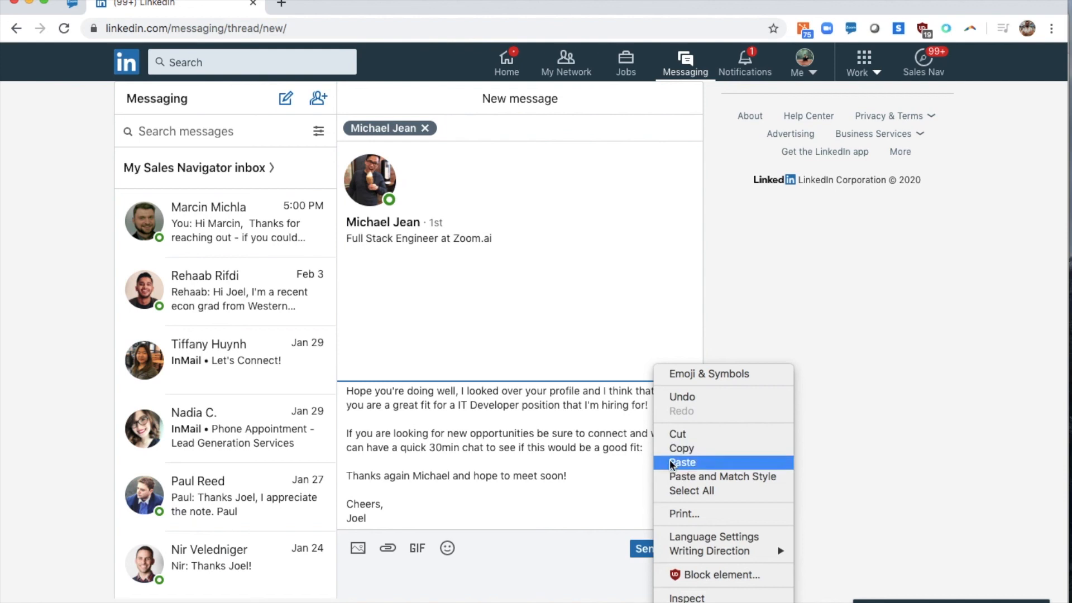
pyautogui.click(682, 463)
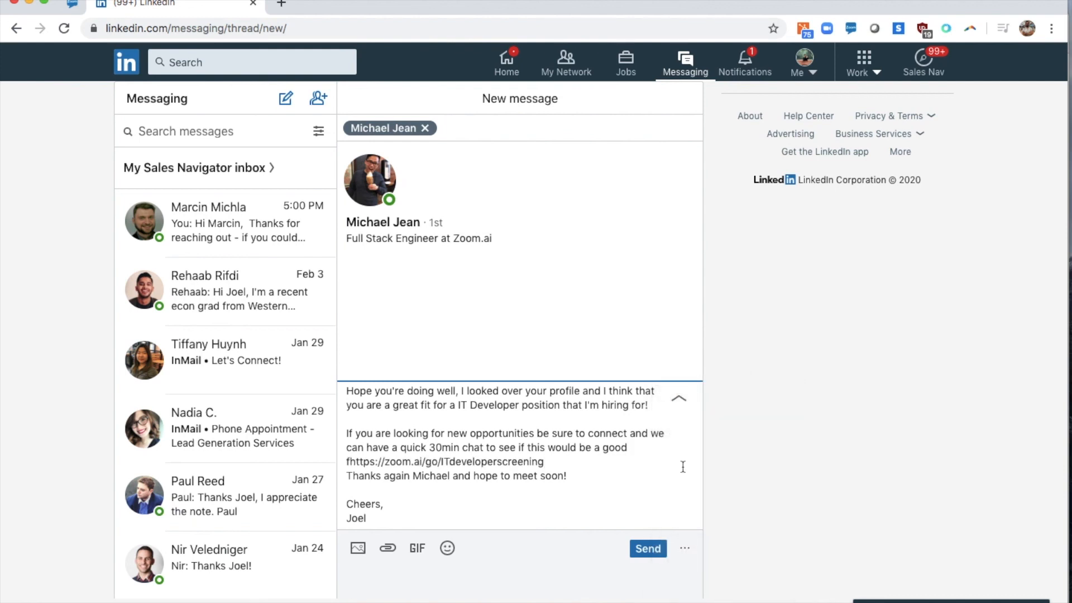
pyautogui.press('Return')
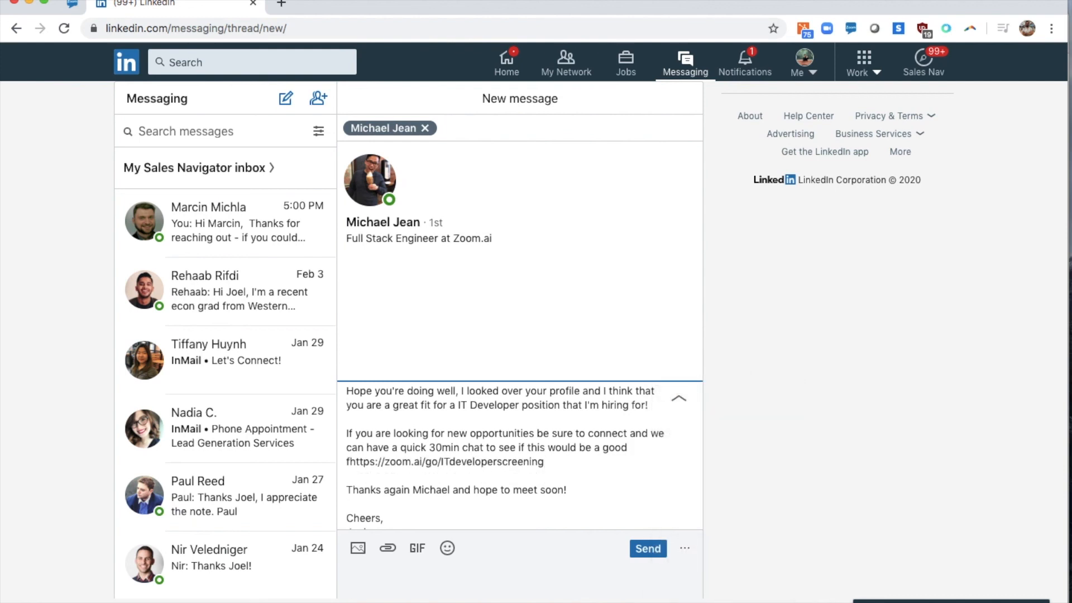
pyautogui.scroll(-1, 545, 474)
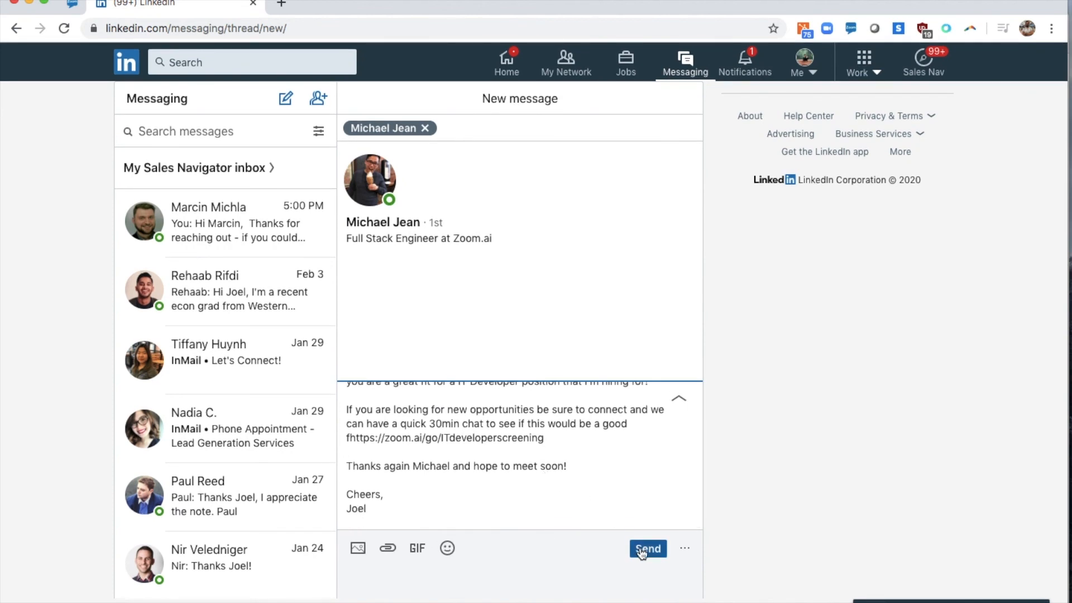